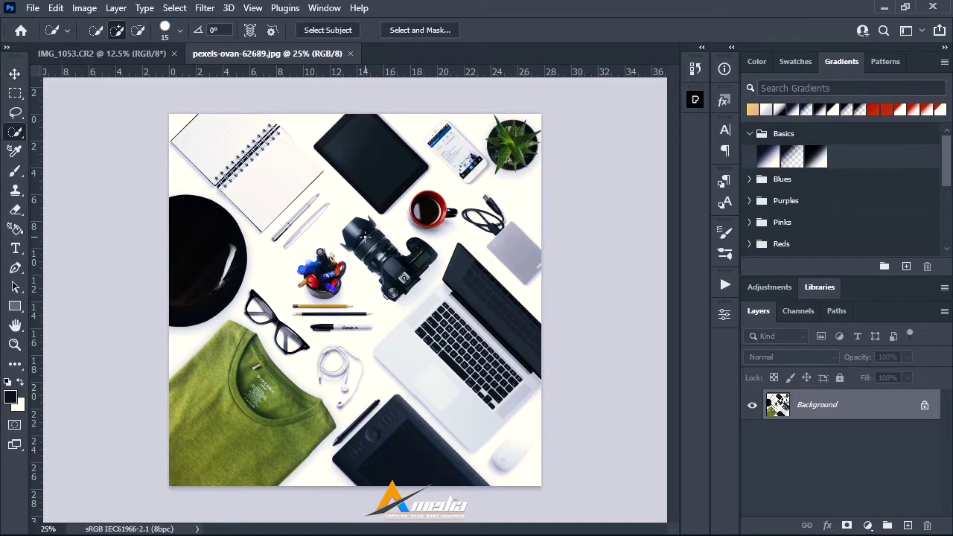
Try Quick Selection on the camera, deselect, then place a Pen path point near the shirt
left_click_drag(351, 222, 427, 305)
key("ctrl+d")
key("p")
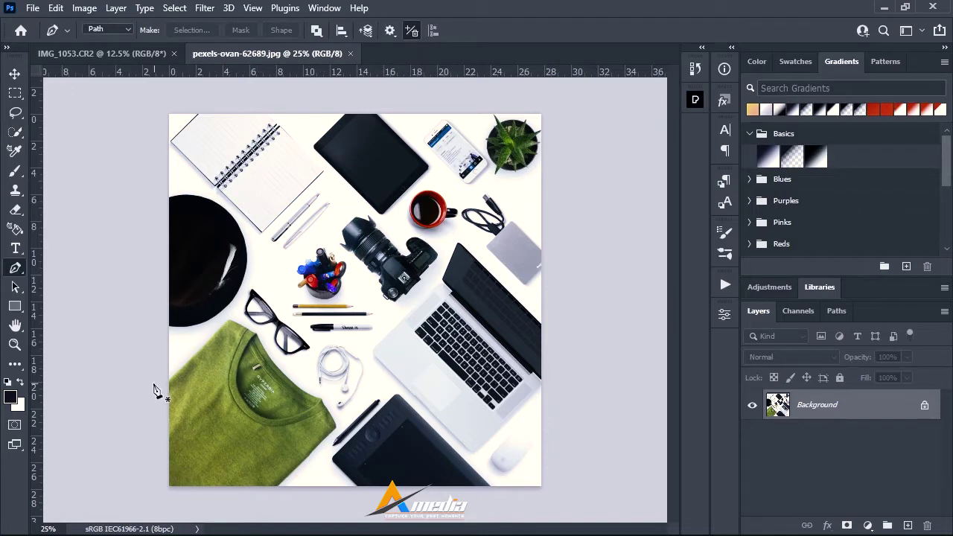
left_click(225, 325)
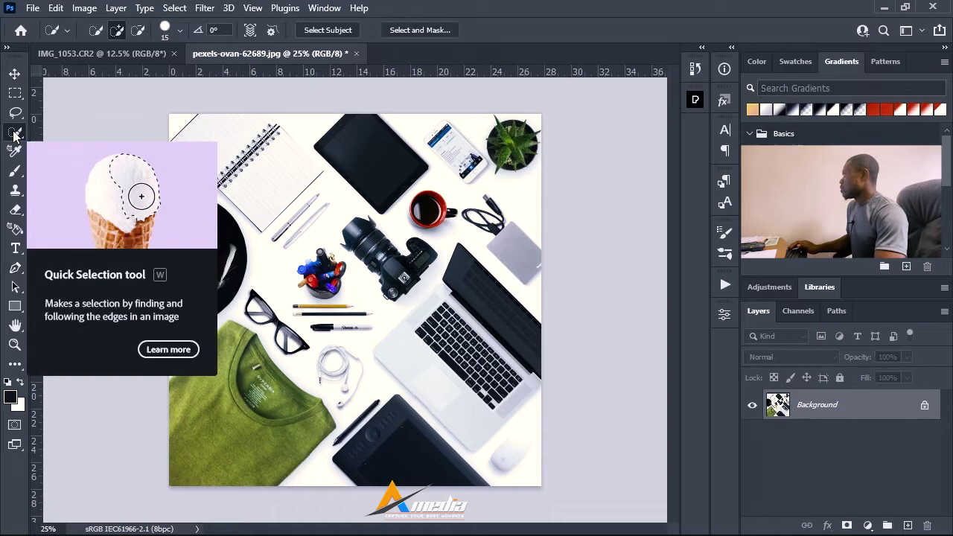
Show the selection tool group's other tools, then the Edit Toolbar list of extra tools
right_click(15, 135)
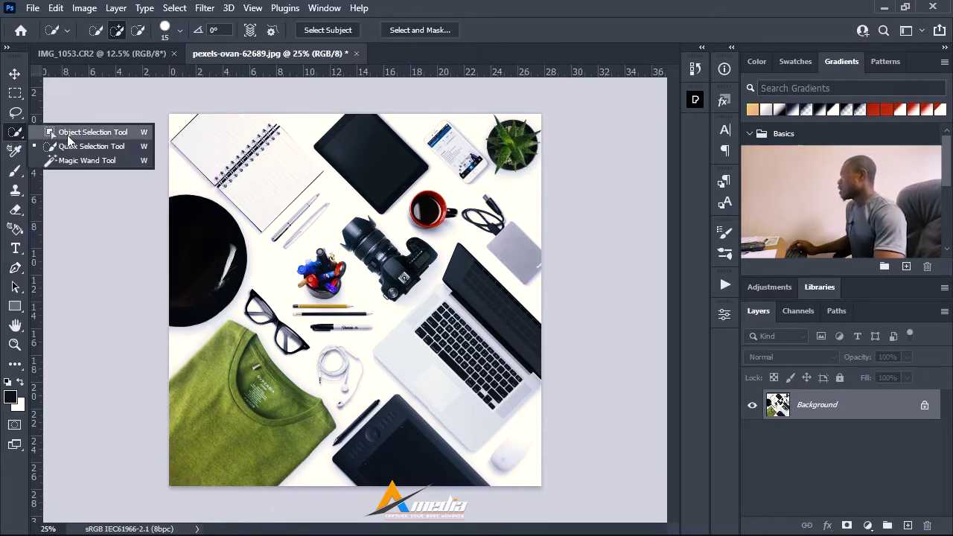
key("j")
right_click(17, 367)
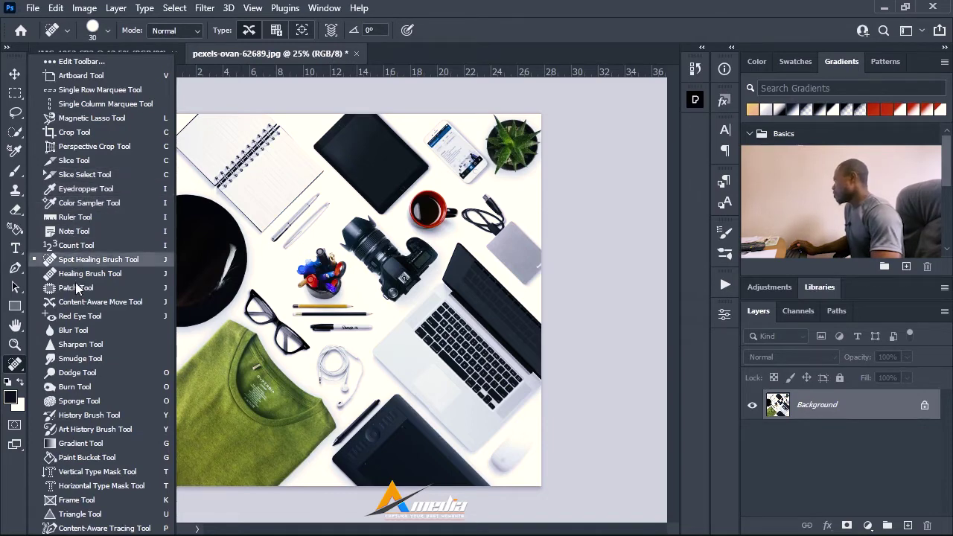
With Object Selection (W), click the tablet, then select the camera as one object
key("w")
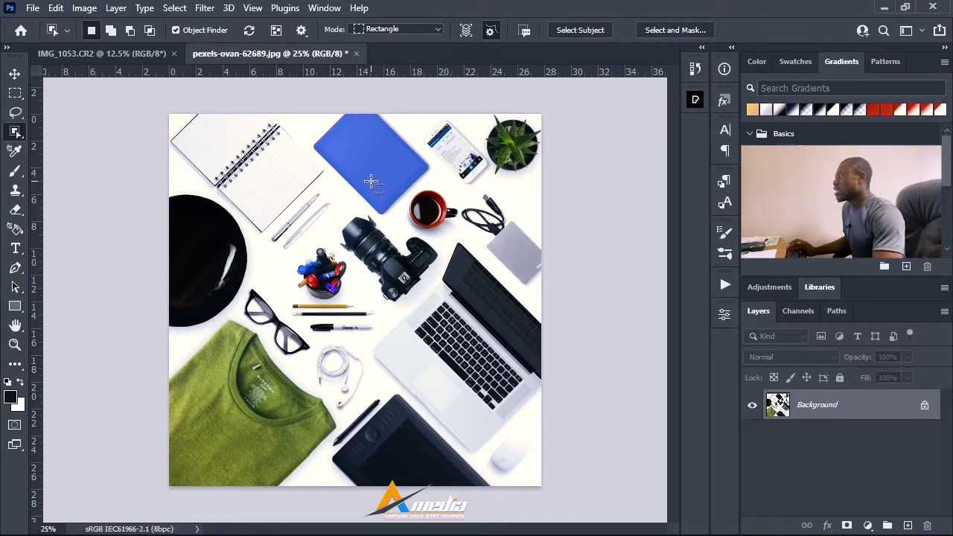
left_click(371, 181)
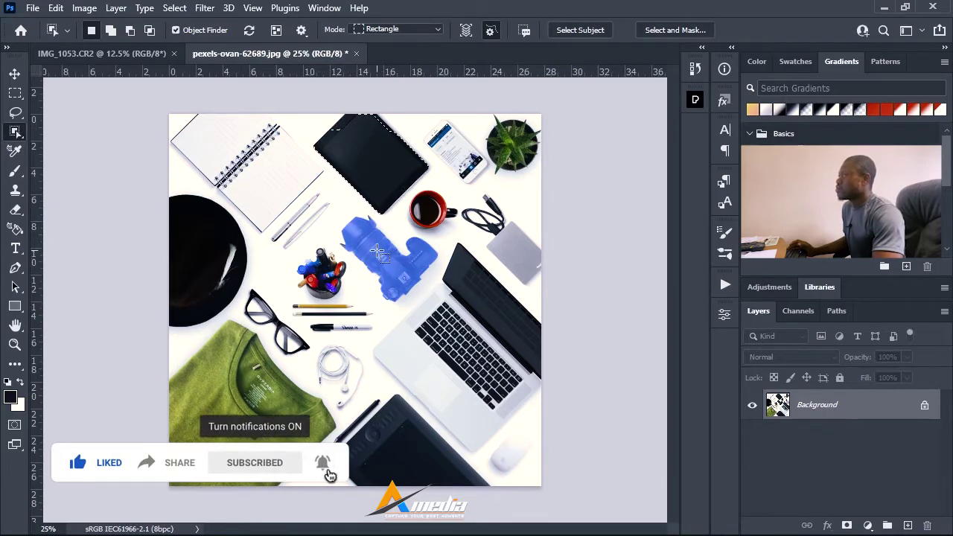
left_click(378, 252)
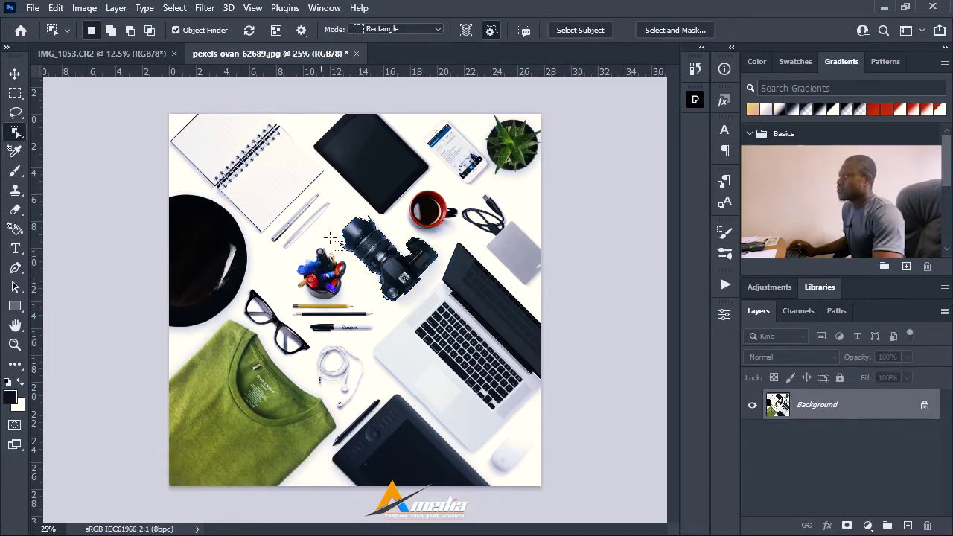
Copy the camera onto Layer 1 via Layer Via Copy, toggling the Background's visibility to check it
right_click(375, 254)
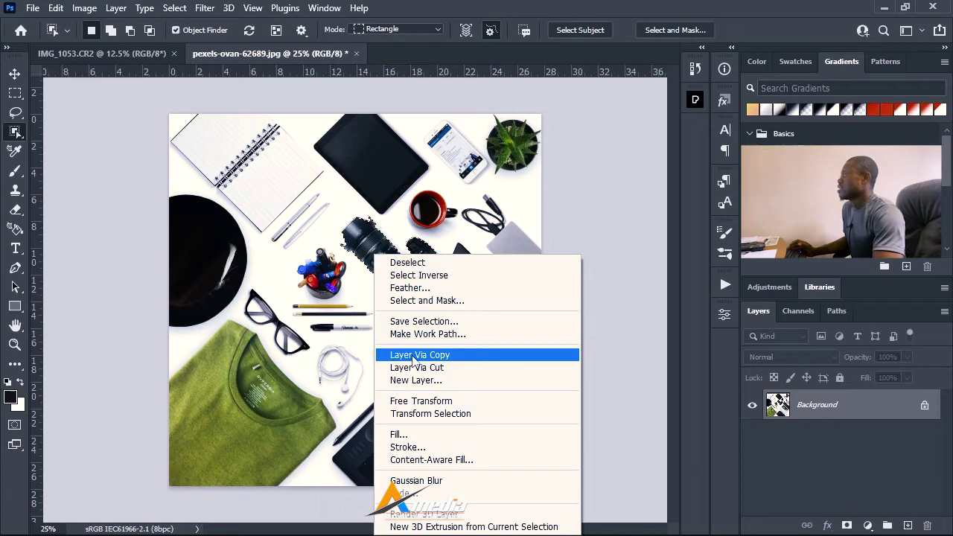
left_click(414, 356)
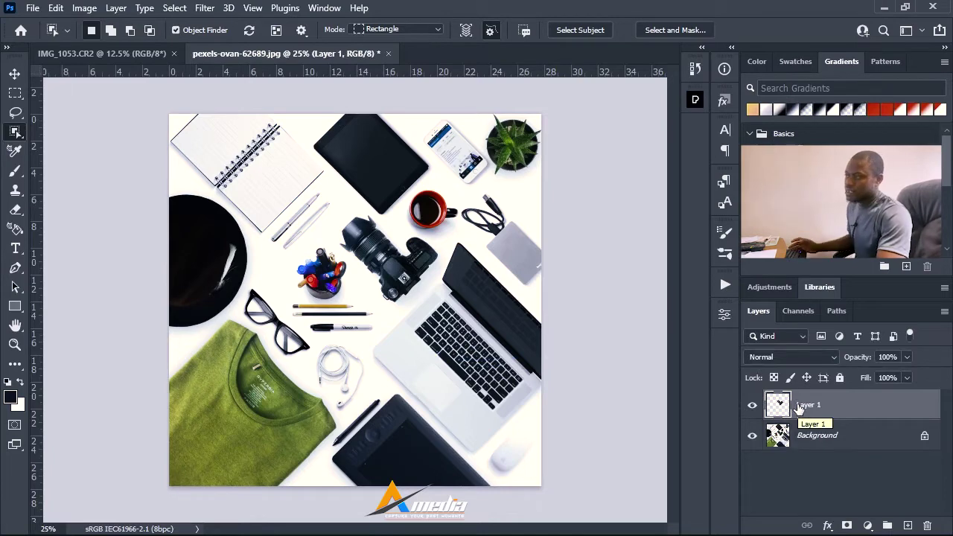
left_click(752, 436)
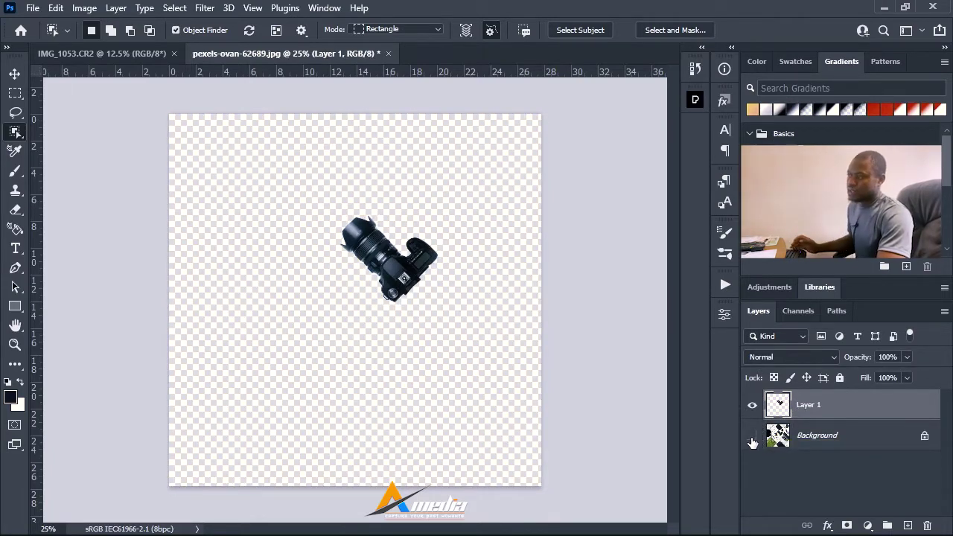
left_click(752, 438)
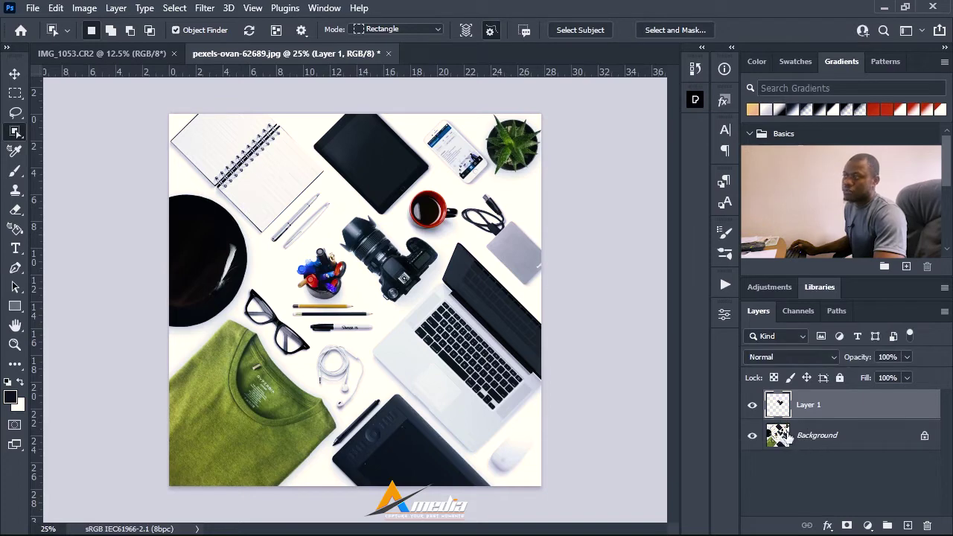
From the Background layer, select the green shirt and copy it onto Layer 2
left_click(817, 438)
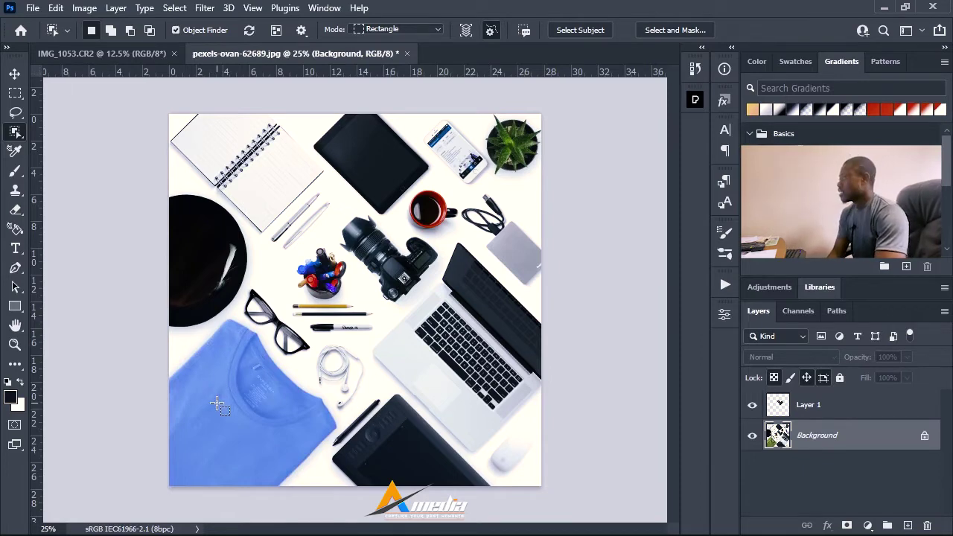
left_click(218, 405)
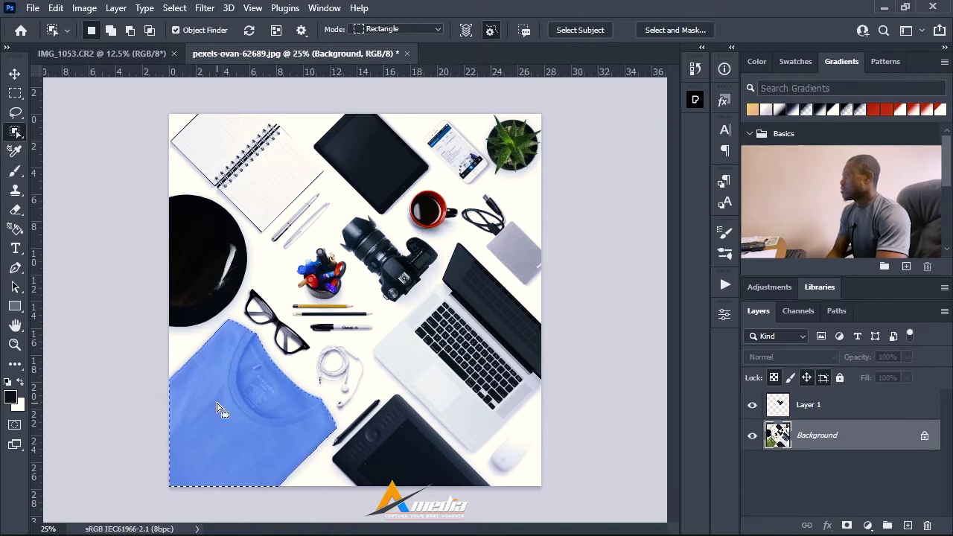
right_click(217, 404)
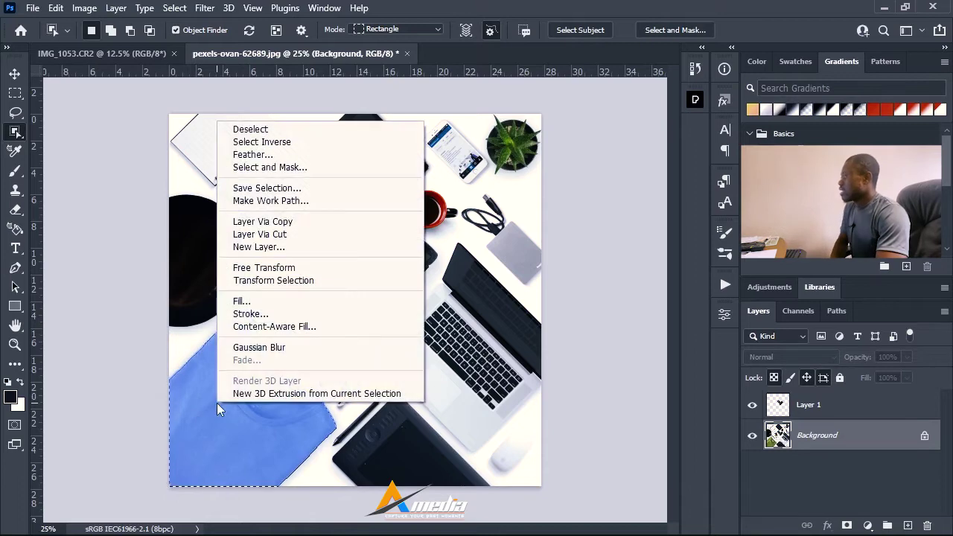
left_click(276, 223)
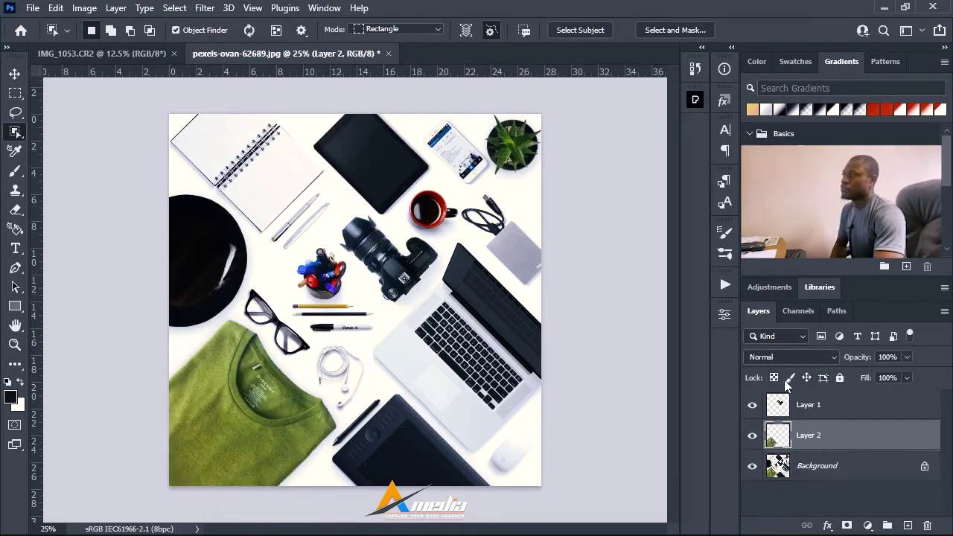
Rename Layer 2 to 'shirt' and Layer 1 to 'camera', then reselect Background
double_click(809, 437)
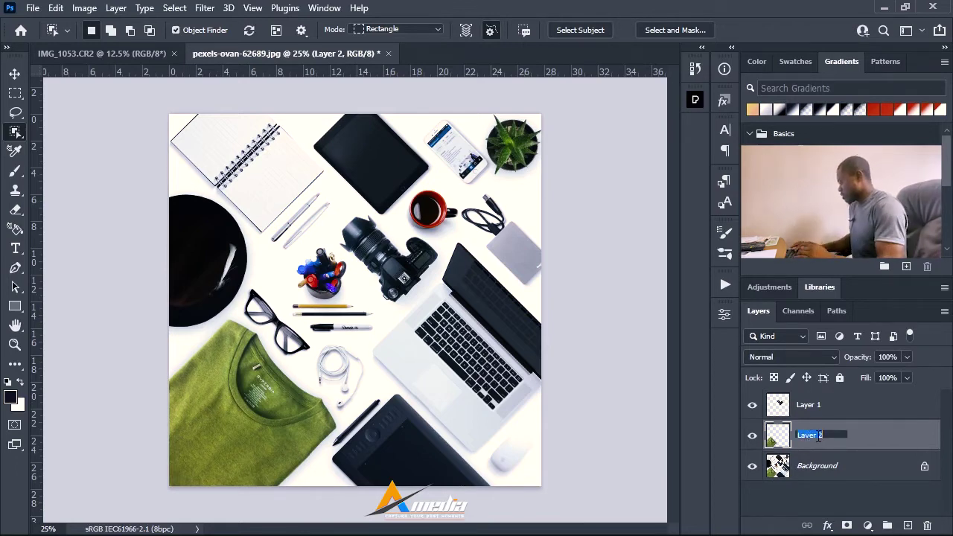
type("sh")
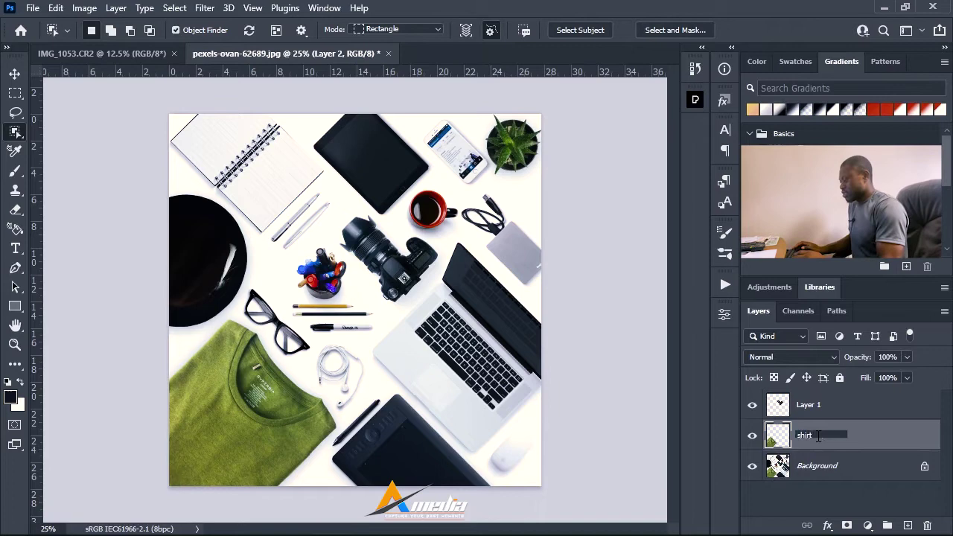
type("irt")
key("Return")
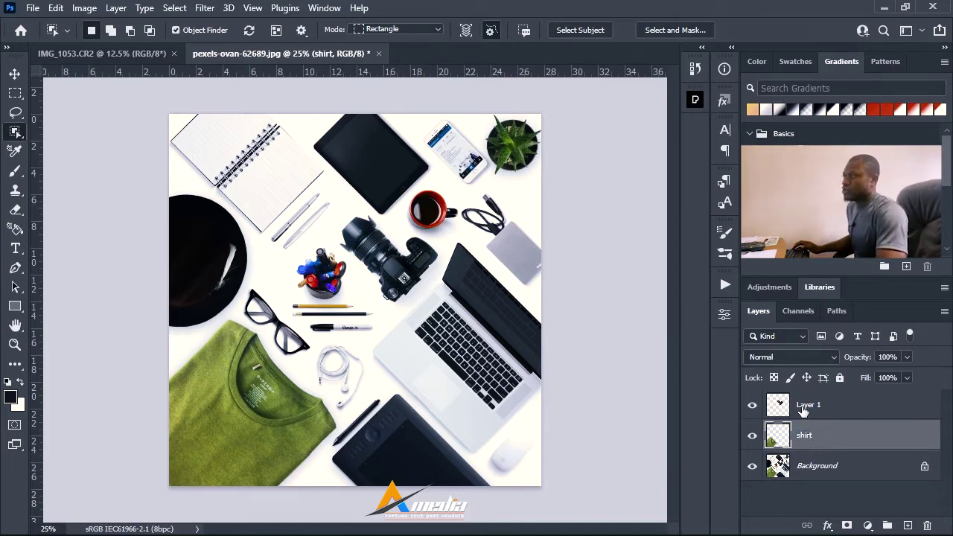
double_click(802, 409)
type("ca")
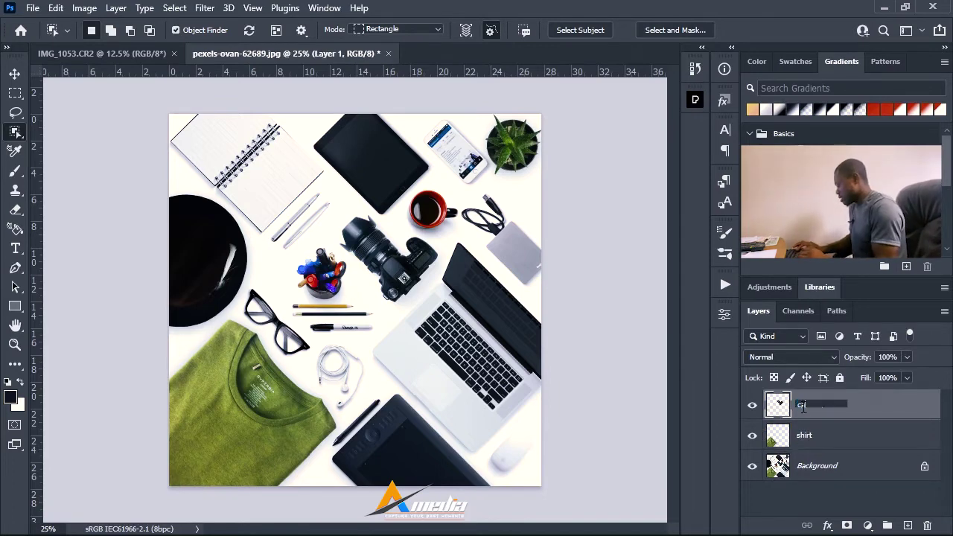
type("mera")
key("Return")
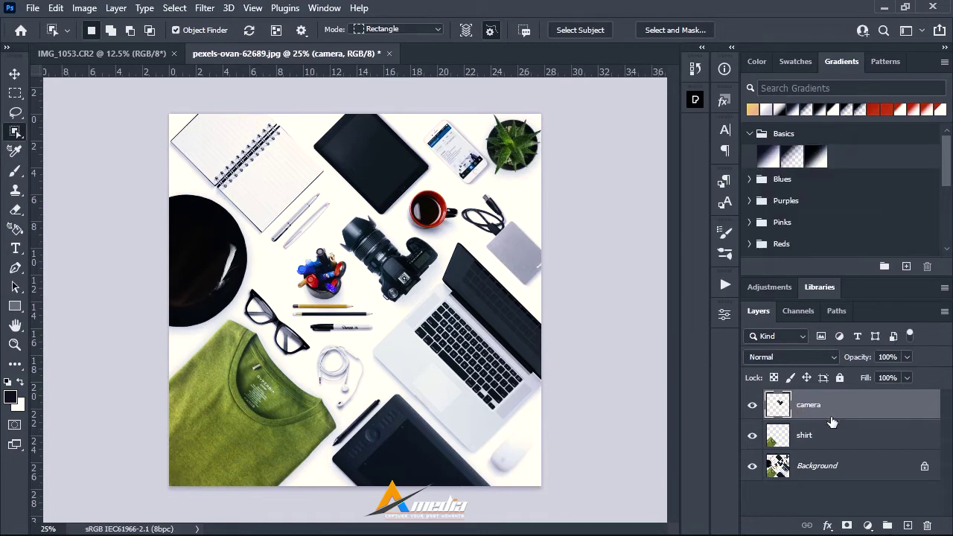
left_click(817, 478)
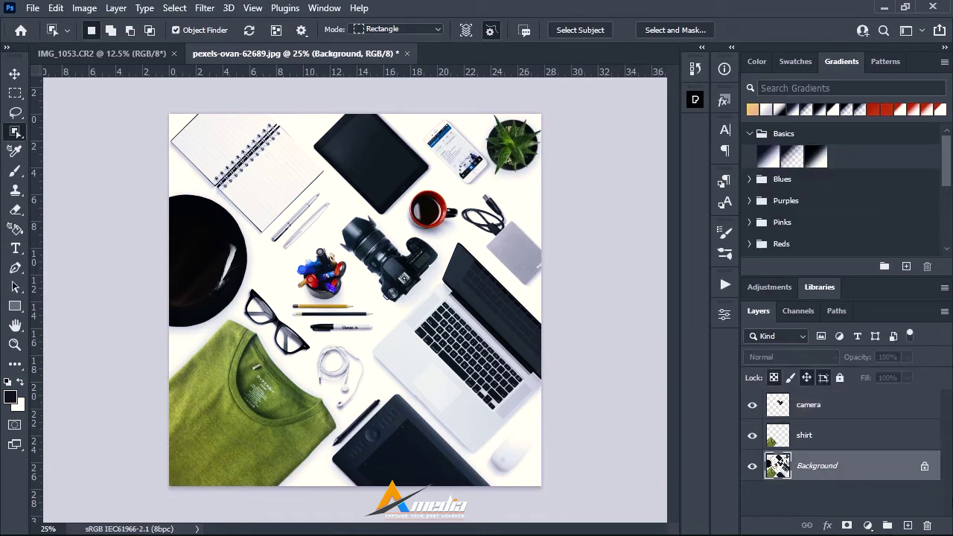
Copy the selected glasses onto a new layer and name it 'eyec'
right_click(264, 314)
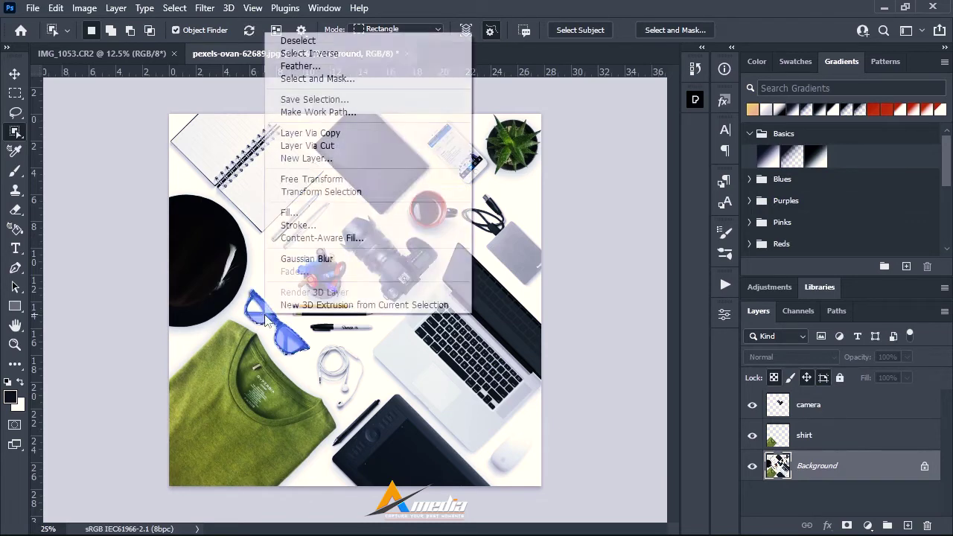
left_click(308, 133)
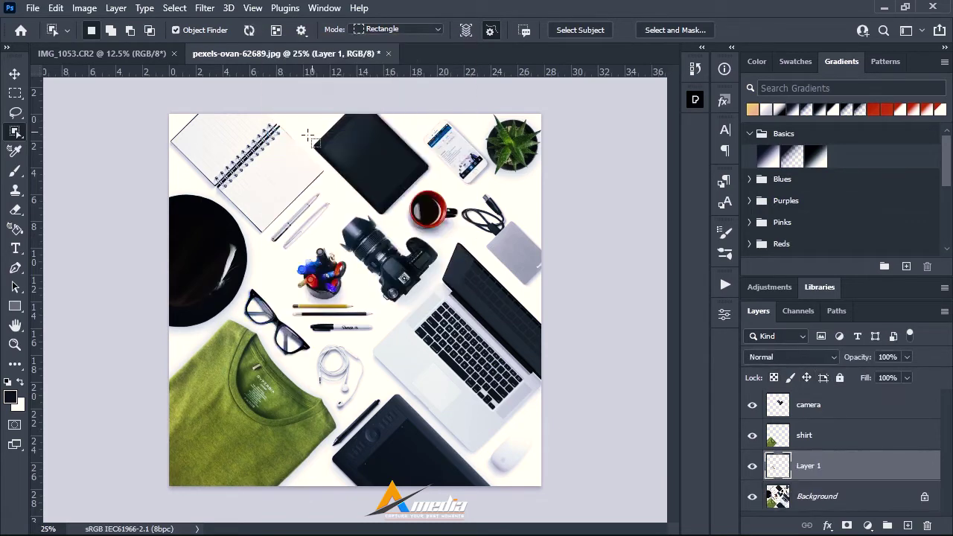
double_click(809, 467)
type("eyec")
key("Return")
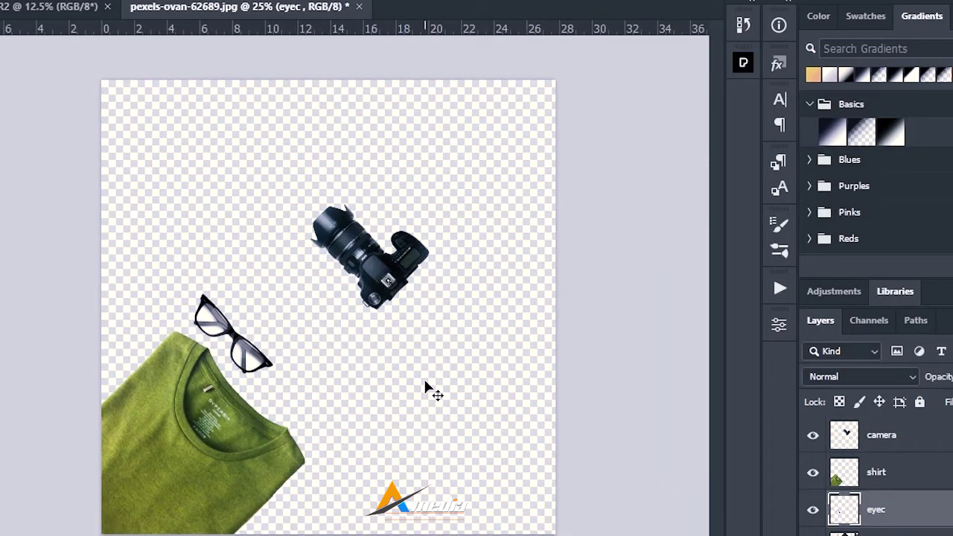
Reposition the cut-outs: camera higher, glasses beside it, shirt up and right
mouse_move(387, 276)
left_mouse_down()
mouse_move(251, 263)
mouse_move(393, 240)
left_mouse_up()
left_click_drag(270, 365, 300, 212)
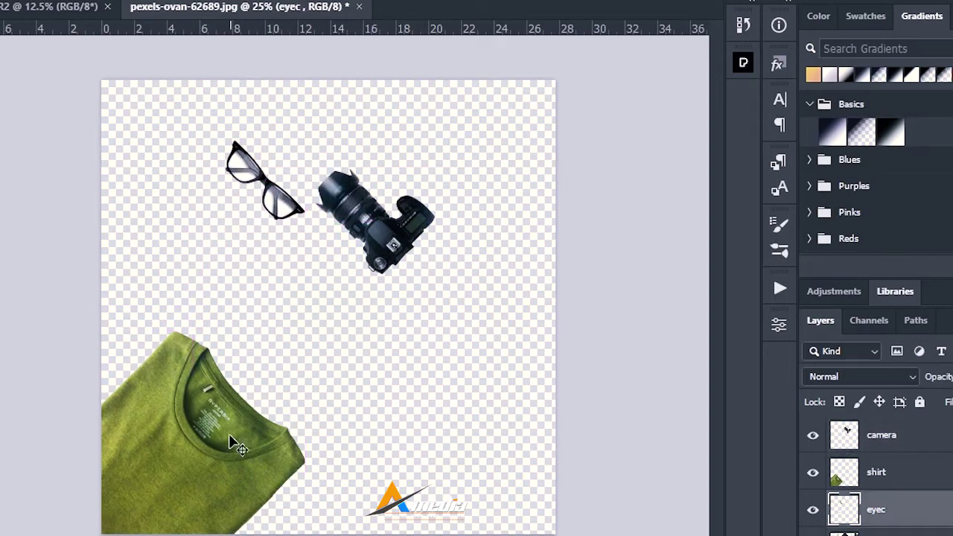
mouse_move(199, 469)
left_mouse_down()
mouse_move(450, 380)
mouse_move(251, 434)
mouse_move(208, 469)
left_mouse_up()
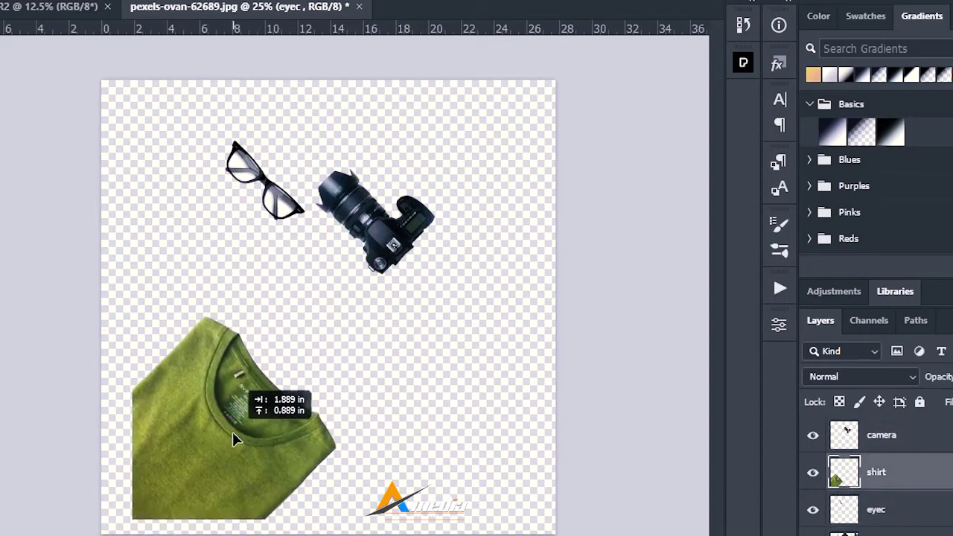
left_click_drag(233, 439, 234, 440)
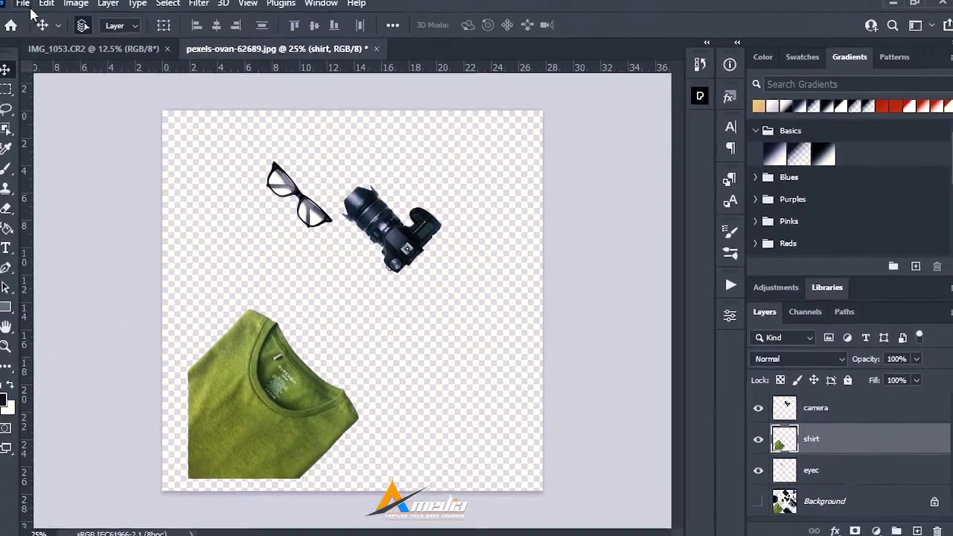
Create a new blank Untitled-1 document and drag the shirt layer into it
left_click(33, 7)
left_click(52, 25)
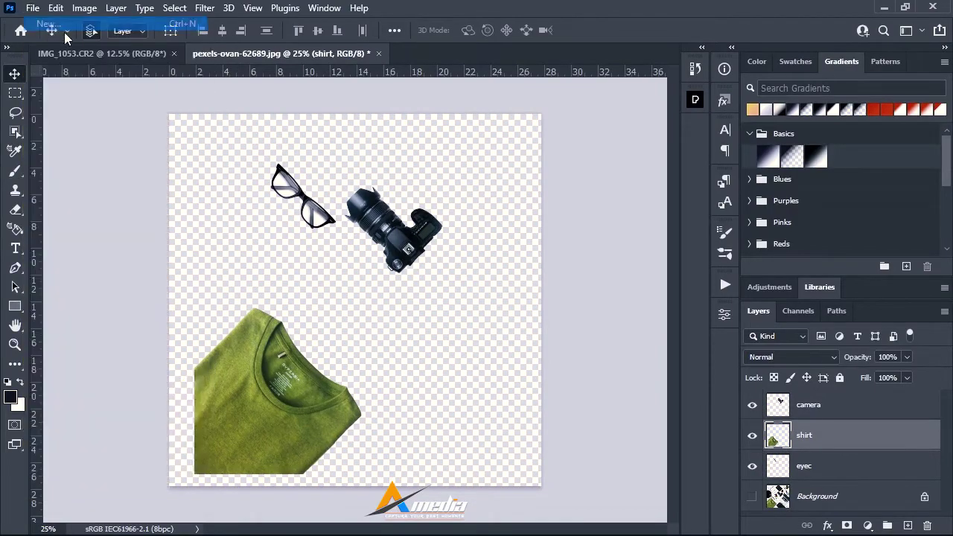
double_click(165, 169)
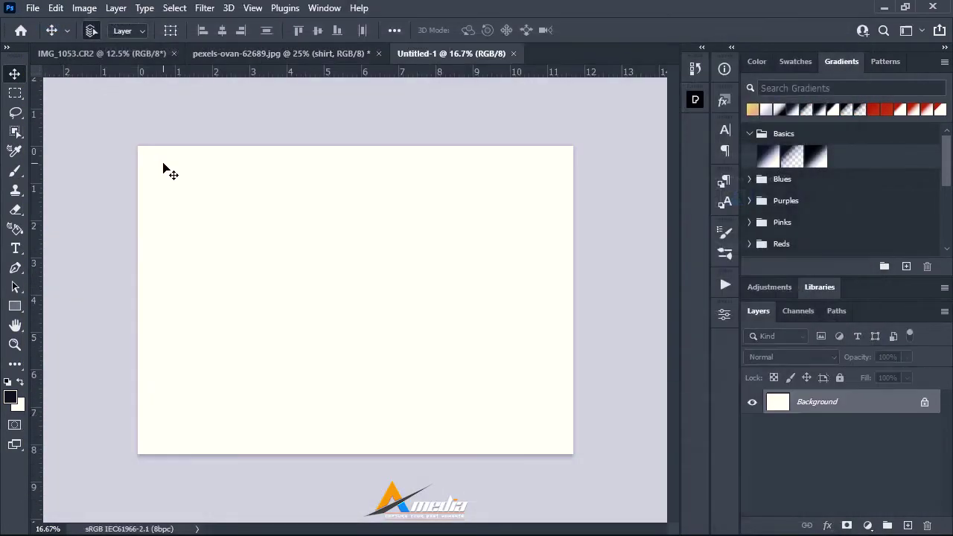
left_click(261, 53)
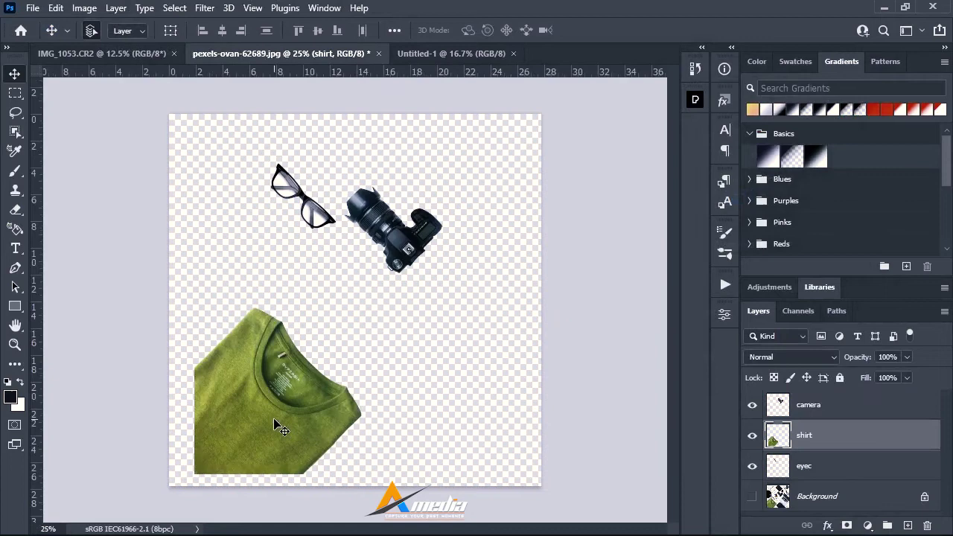
mouse_move(275, 425)
left_mouse_down()
mouse_move(410, 331)
mouse_move(190, 425)
left_mouse_up()
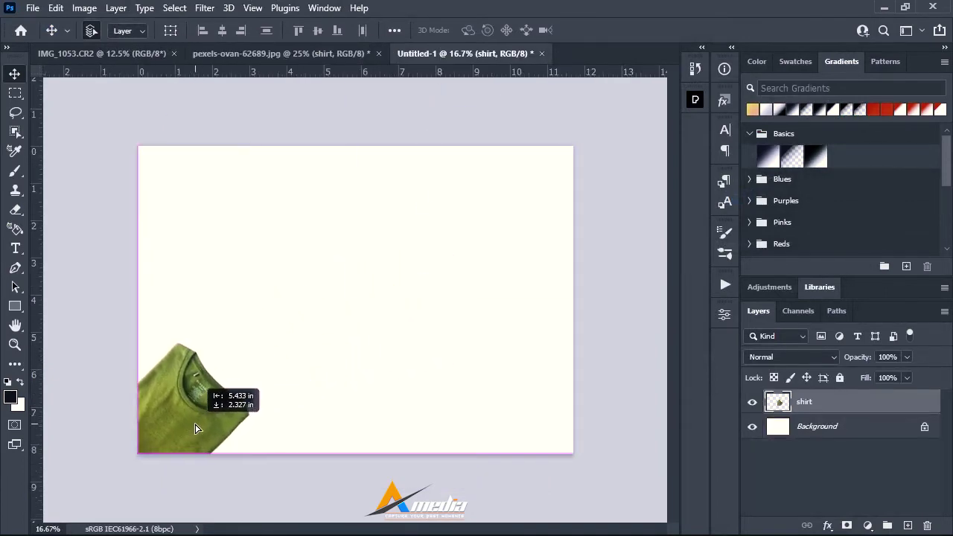